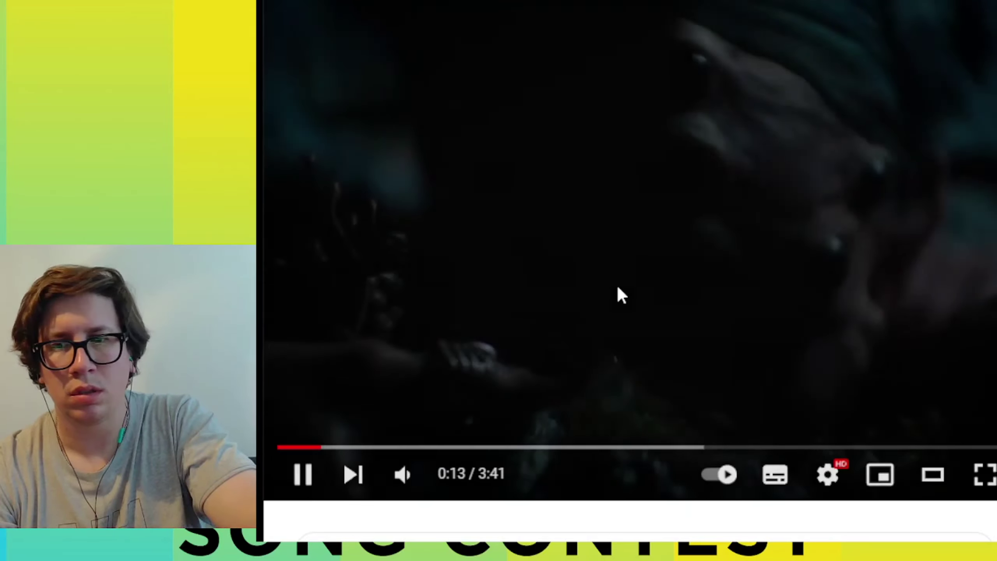
# - Pause the Bambi Thug video at 0:13, then resume playback from there
pyautogui.click(617, 287)
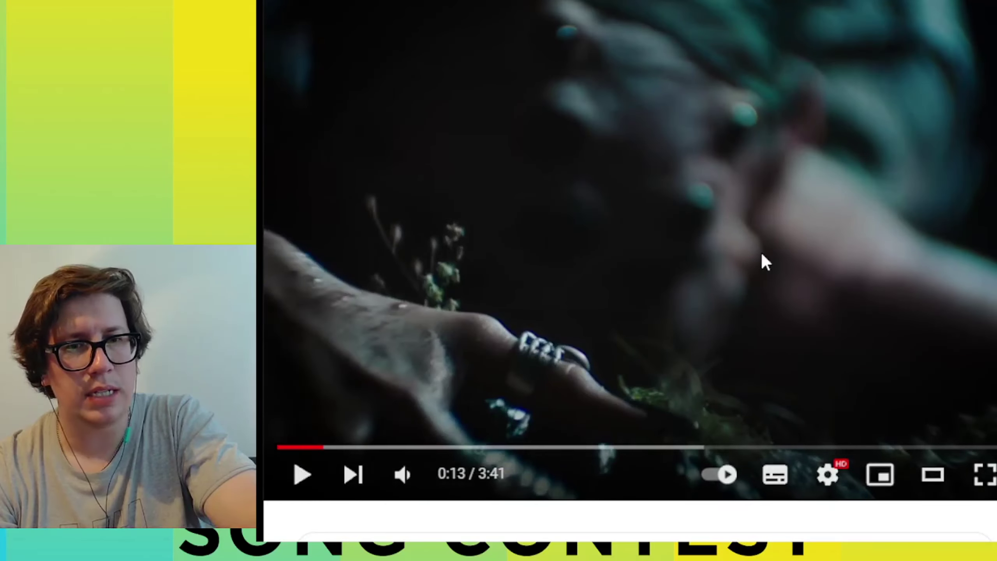
pyautogui.click(762, 255)
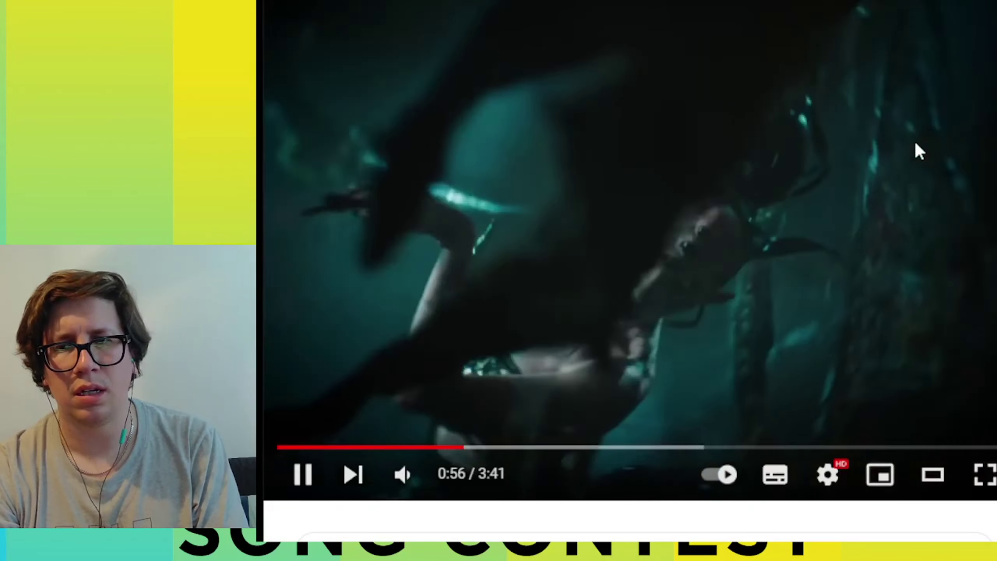
# - Pause the Bambi Thug video at 0:56, then resume playback from that point
pyautogui.click(915, 142)
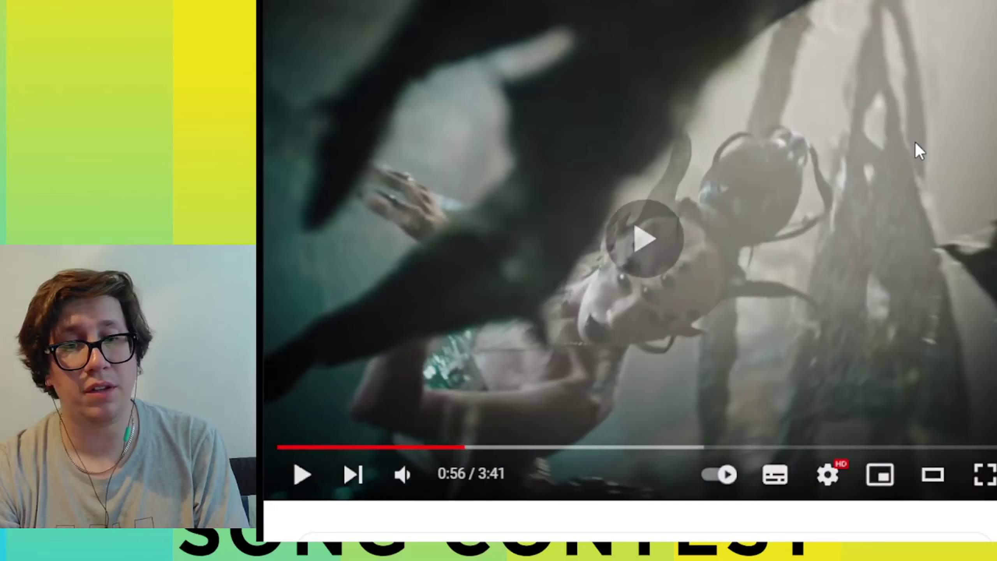
pyautogui.click(916, 142)
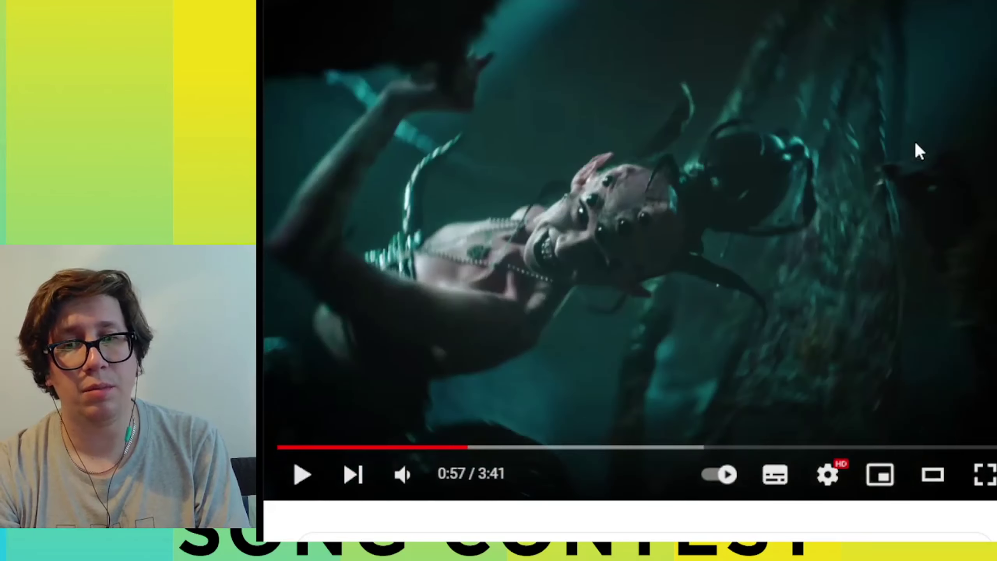